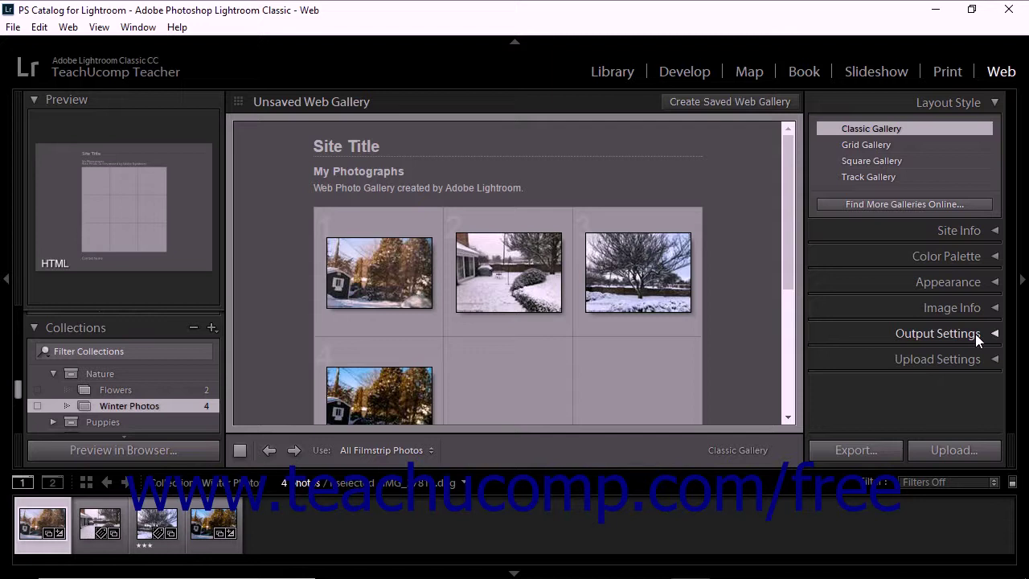
- Expand the Upload Settings panel to show the My FTP settings server and the photos subfolder
{"action": "left_click", "coordinate": [978, 360]}
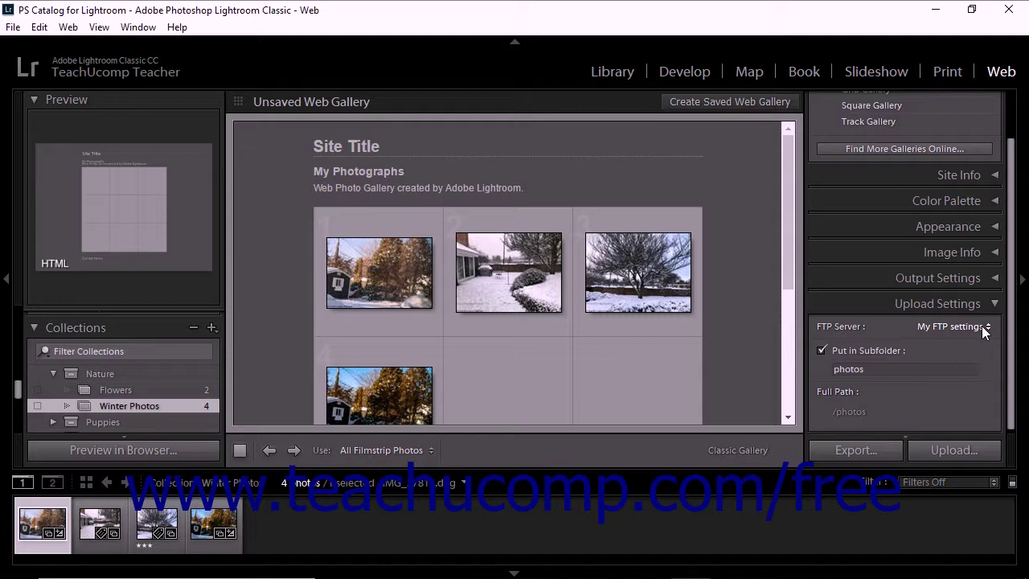
- Choose Edit... in the FTP Server preset list to bring up Configure FTP File Transfer
{"action": "left_click", "coordinate": [981, 325]}
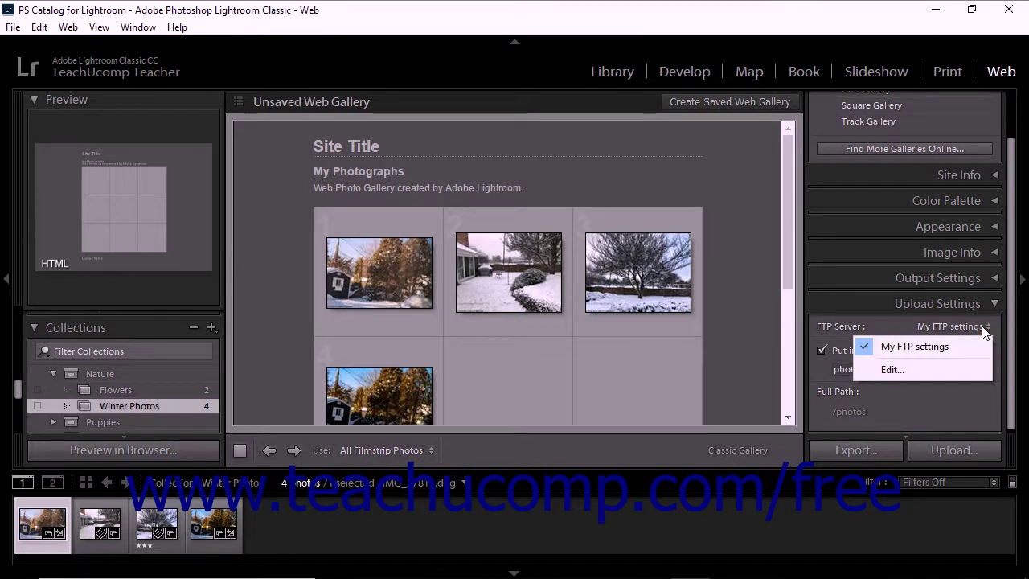
{"action": "left_click", "coordinate": [934, 347]}
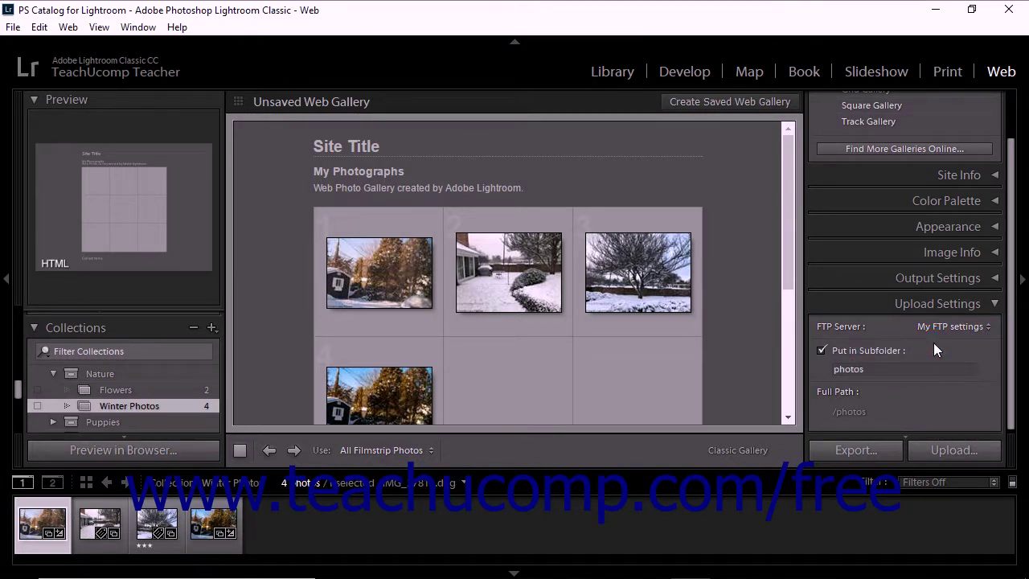
{"action": "left_click", "coordinate": [960, 329]}
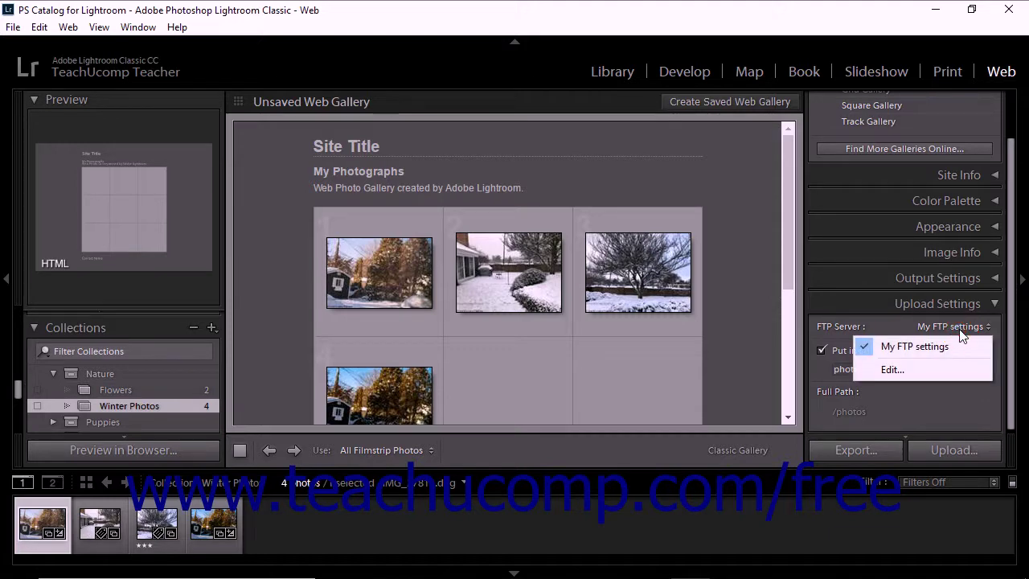
{"action": "left_click", "coordinate": [917, 369]}
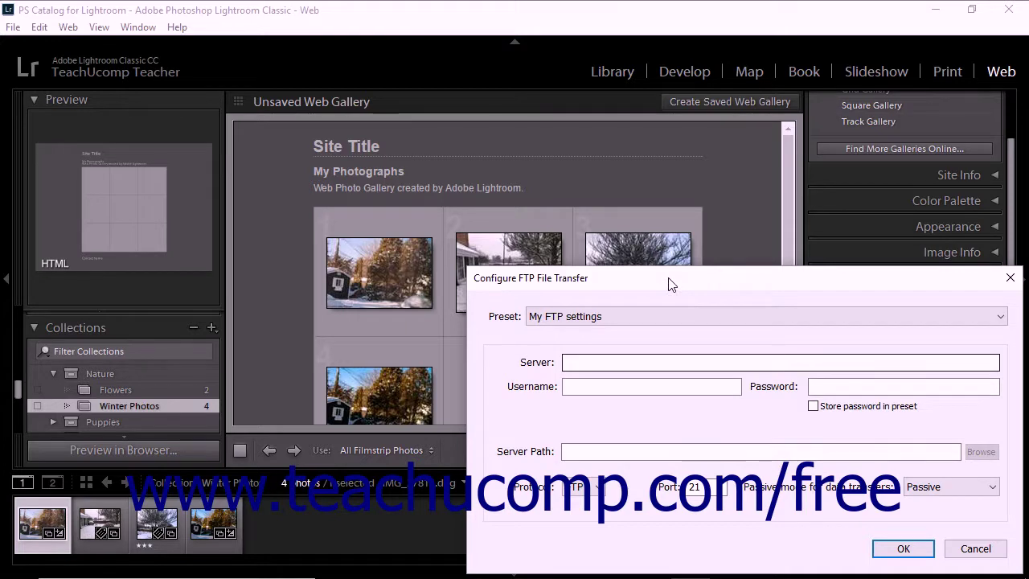
- Enter server ftp.servername.com with a username and password, leaving Store password in preset off
{"action": "left_click_drag", "start_coordinate": [673, 283], "coordinate": [431, 144]}
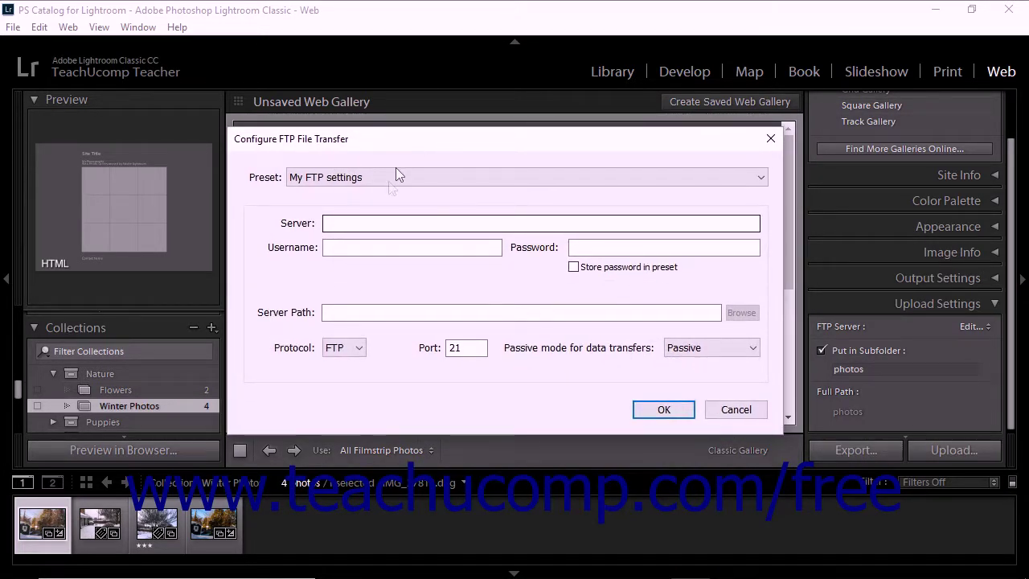
{"action": "left_click", "coordinate": [373, 226]}
{"action": "type", "text": "ftp.servername.com"}
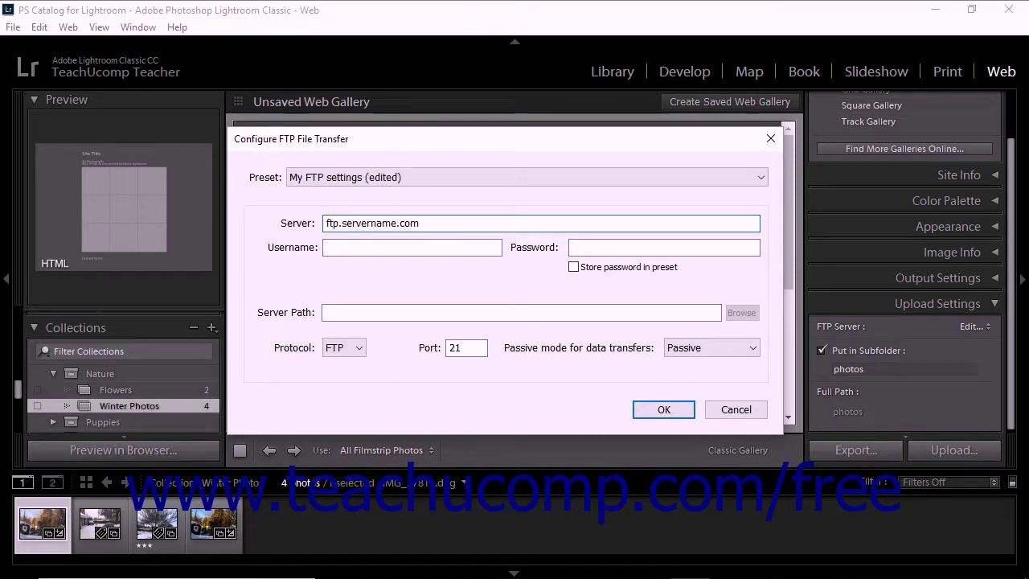
{"action": "left_click", "coordinate": [385, 247]}
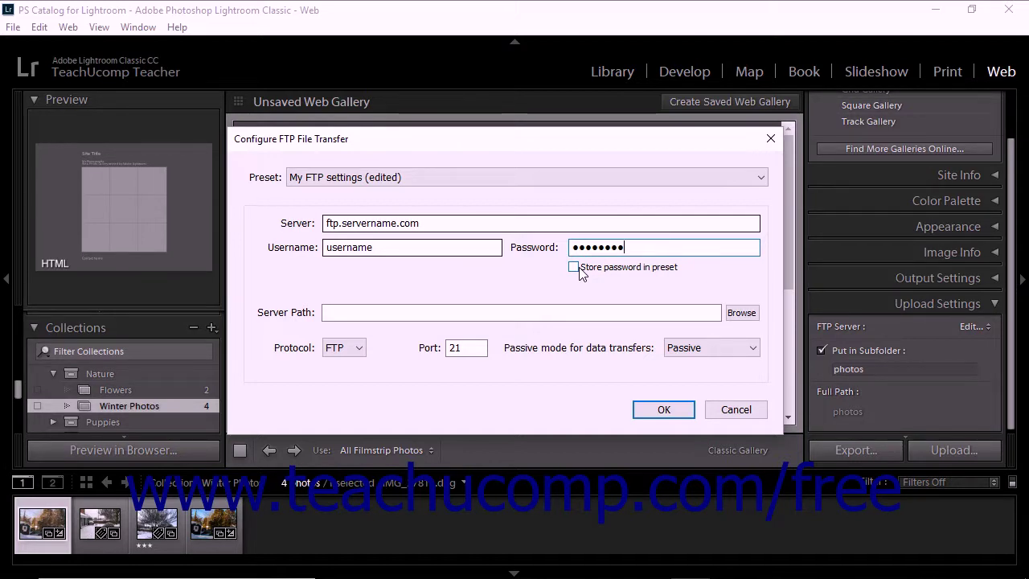
{"action": "left_click", "coordinate": [579, 269]}
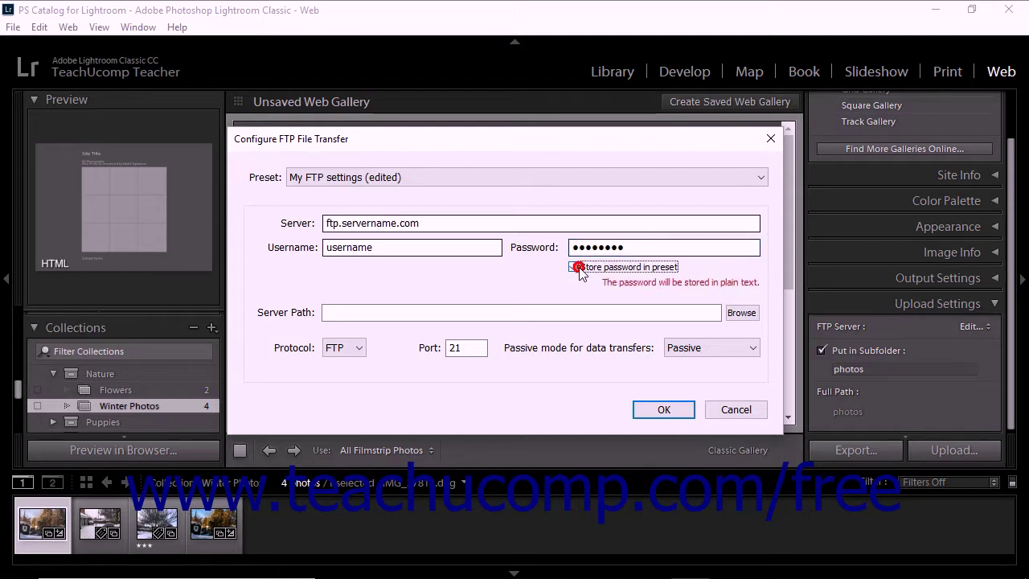
{"action": "left_click", "coordinate": [579, 269]}
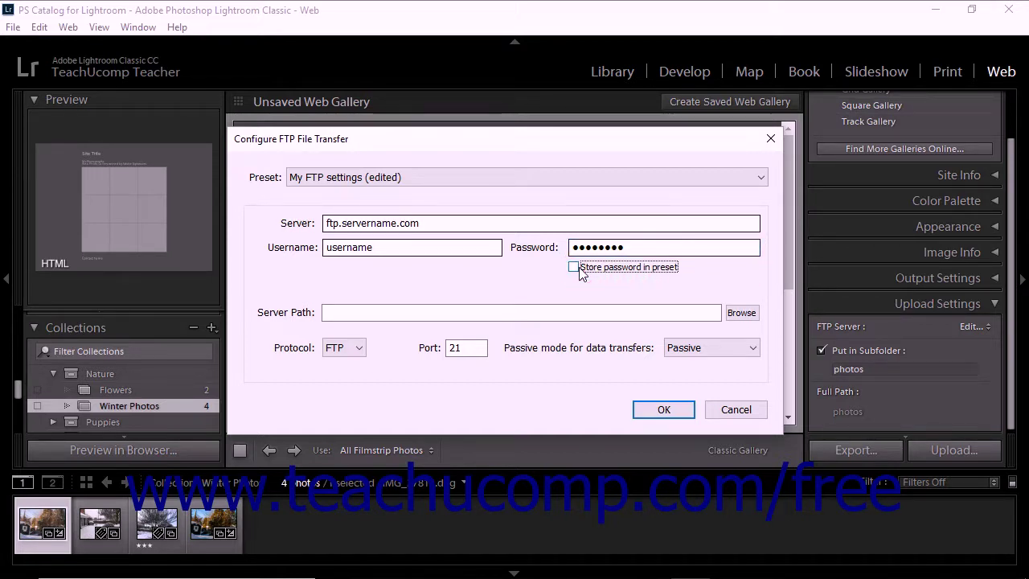
{"action": "left_click", "coordinate": [338, 314]}
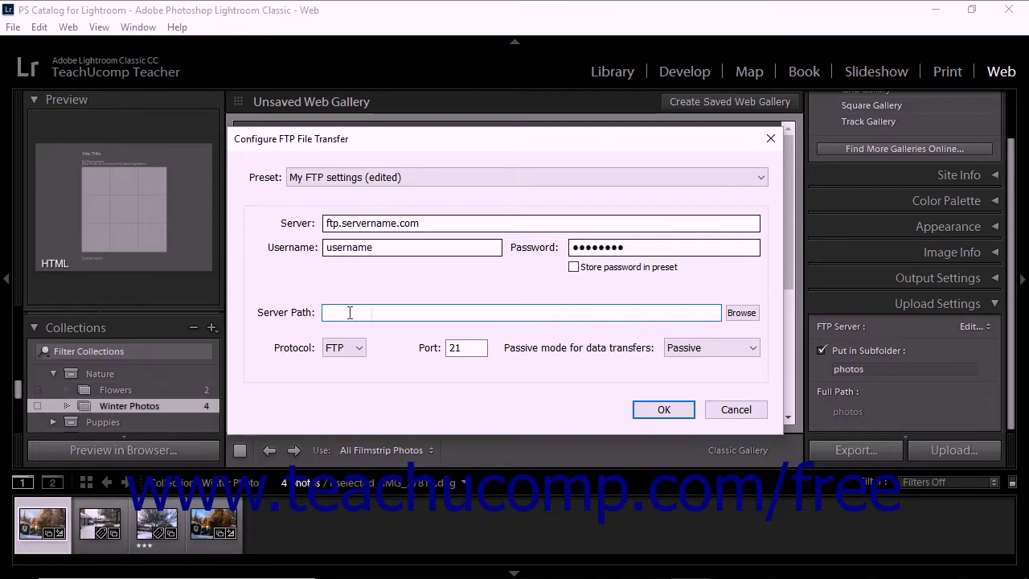
{"action": "left_click", "coordinate": [740, 314]}
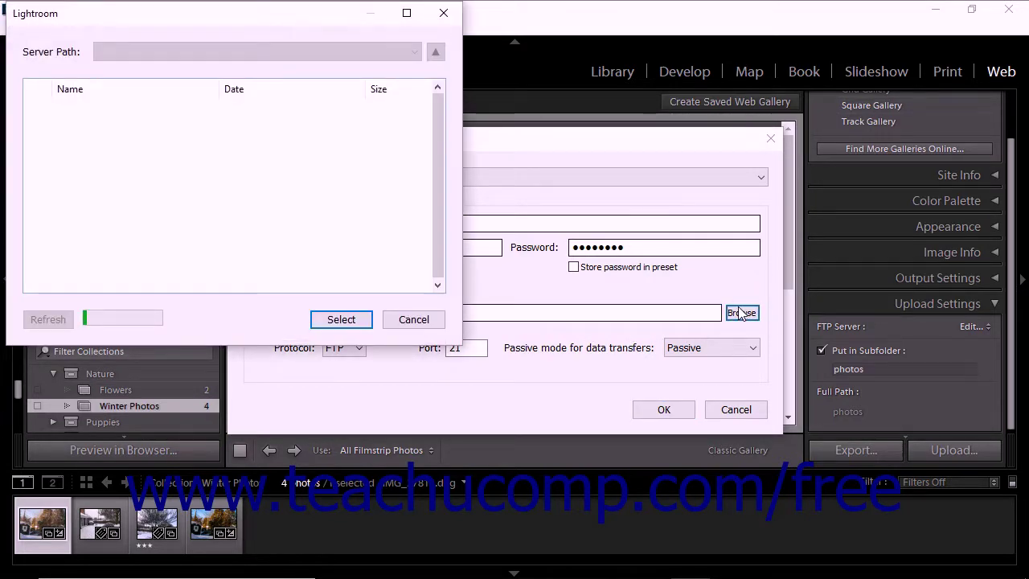
{"action": "left_click", "coordinate": [413, 319]}
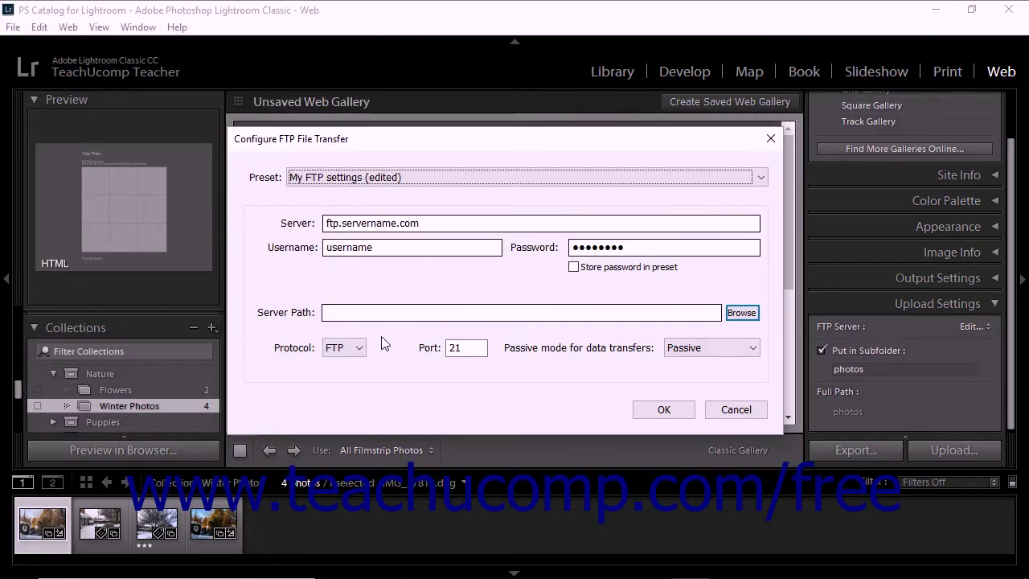
- Switch the transfer protocol to SFTP, which changes the port to 22
{"action": "left_click", "coordinate": [357, 351]}
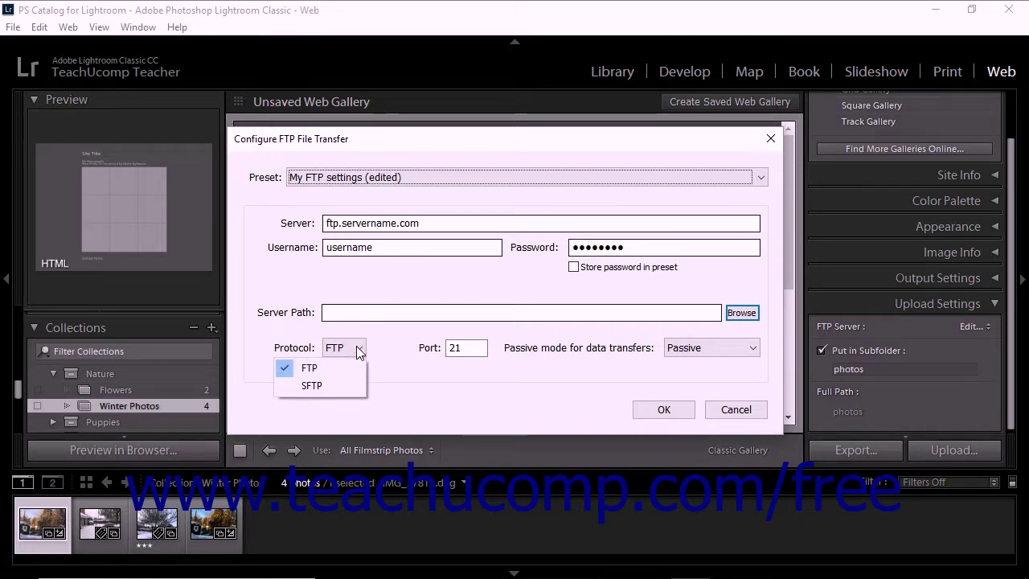
{"action": "left_click", "coordinate": [358, 386]}
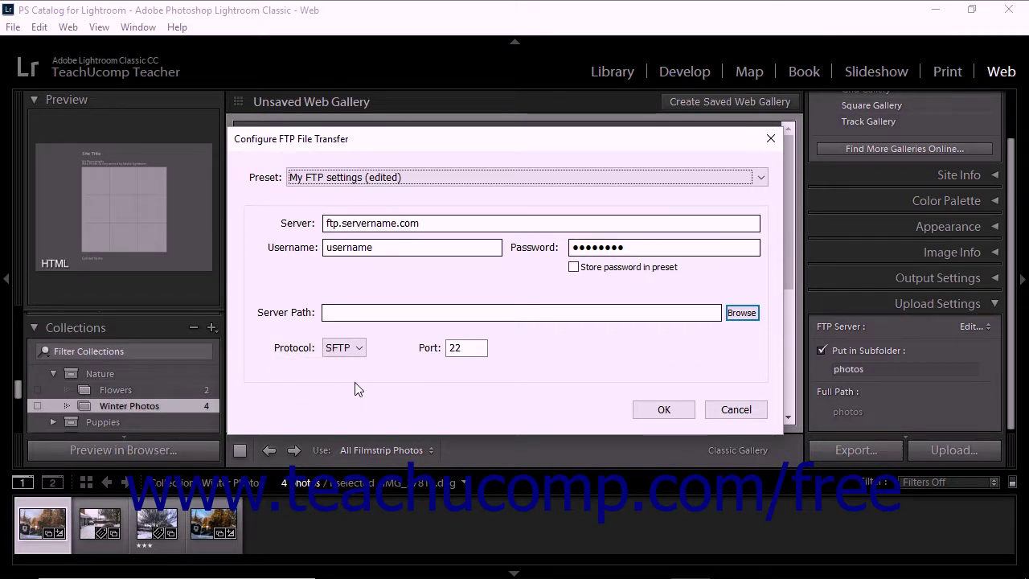
{"action": "double_click", "coordinate": [469, 348]}
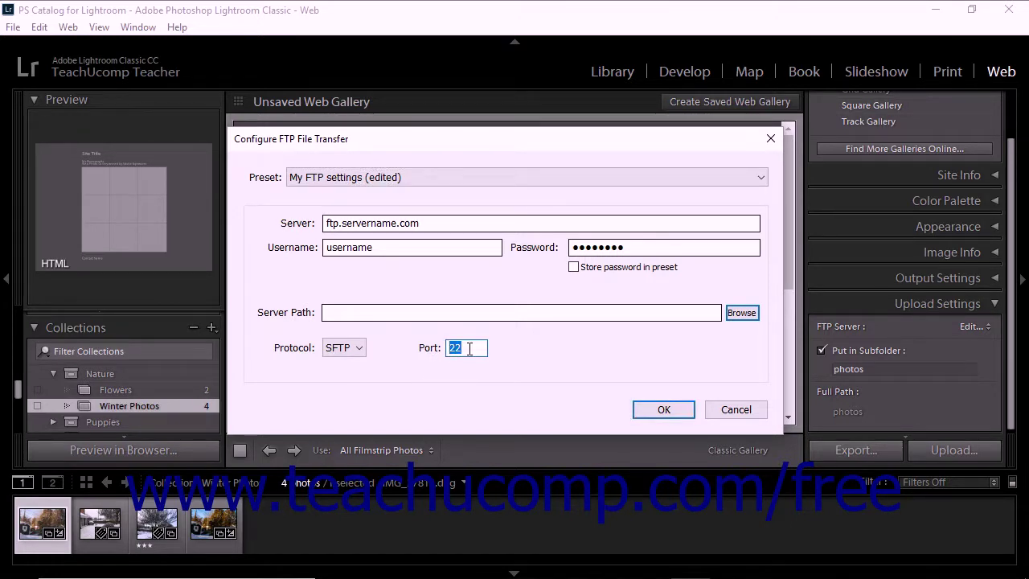
- Try FTP with Passive mode, then set the protocol back to SFTP
{"action": "left_click", "coordinate": [338, 348]}
{"action": "left_click", "coordinate": [339, 368]}
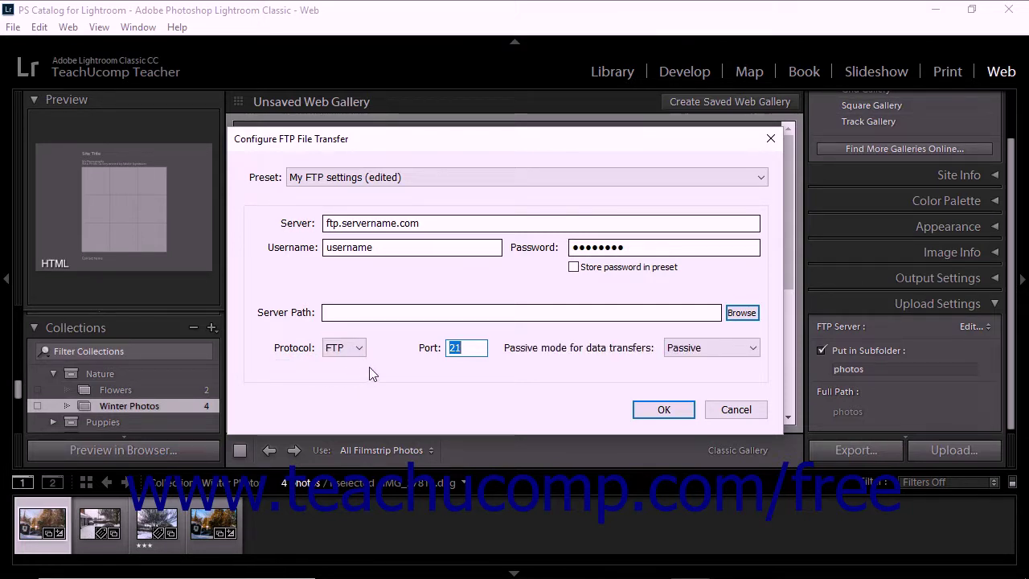
{"action": "left_click", "coordinate": [748, 347]}
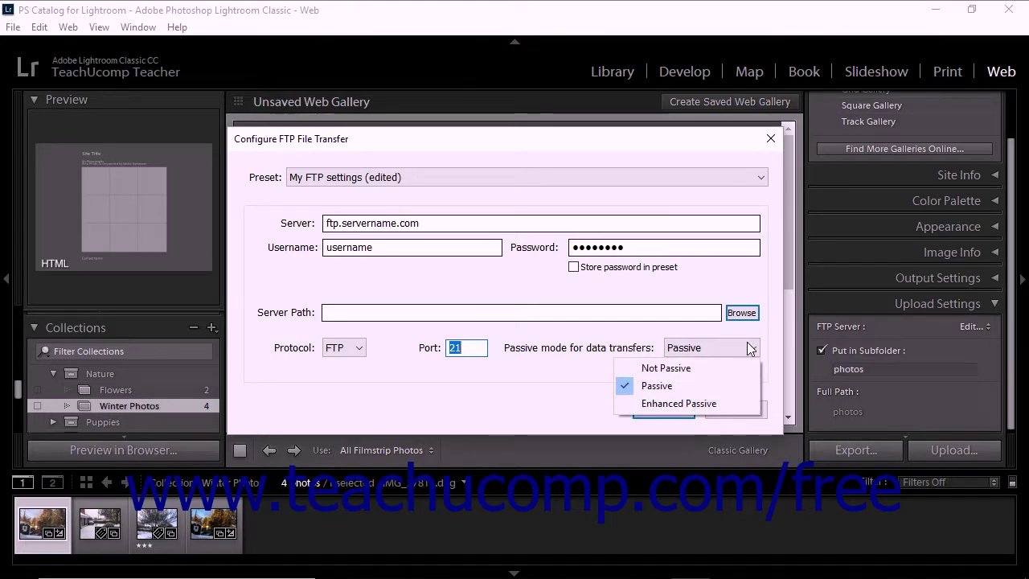
{"action": "left_click", "coordinate": [730, 348]}
{"action": "left_click", "coordinate": [344, 347]}
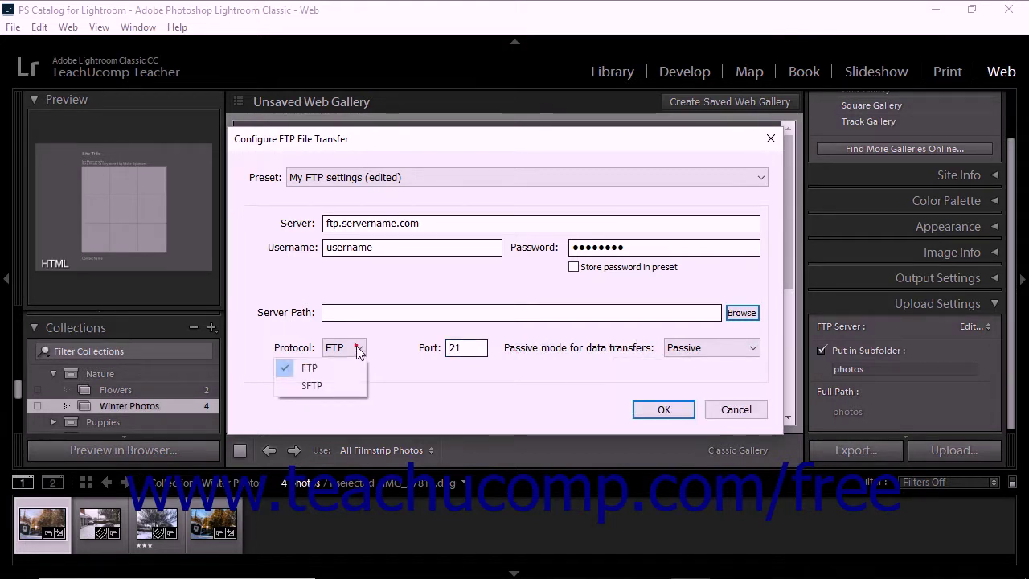
{"action": "left_click", "coordinate": [348, 387]}
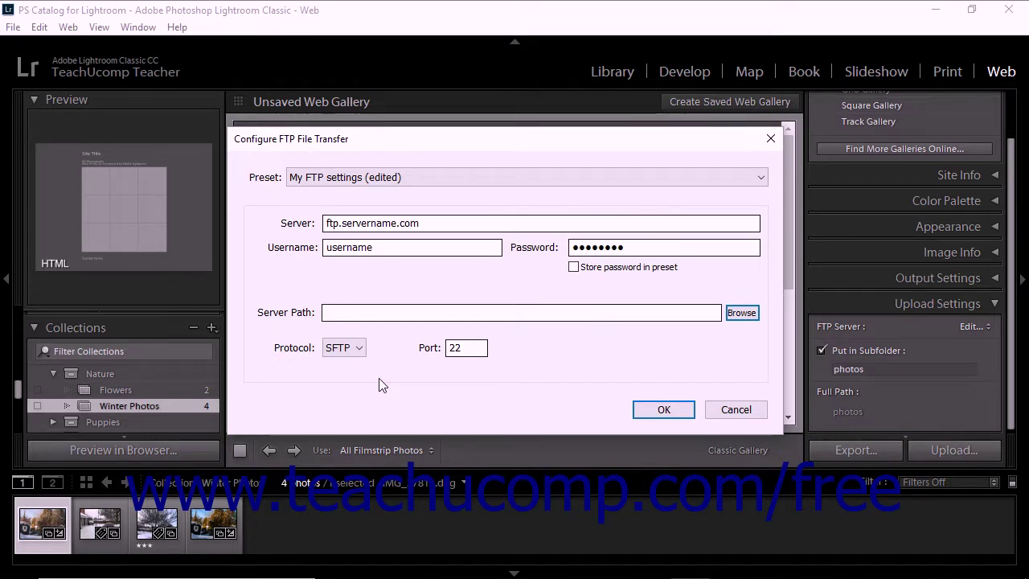
{"action": "left_click", "coordinate": [386, 180]}
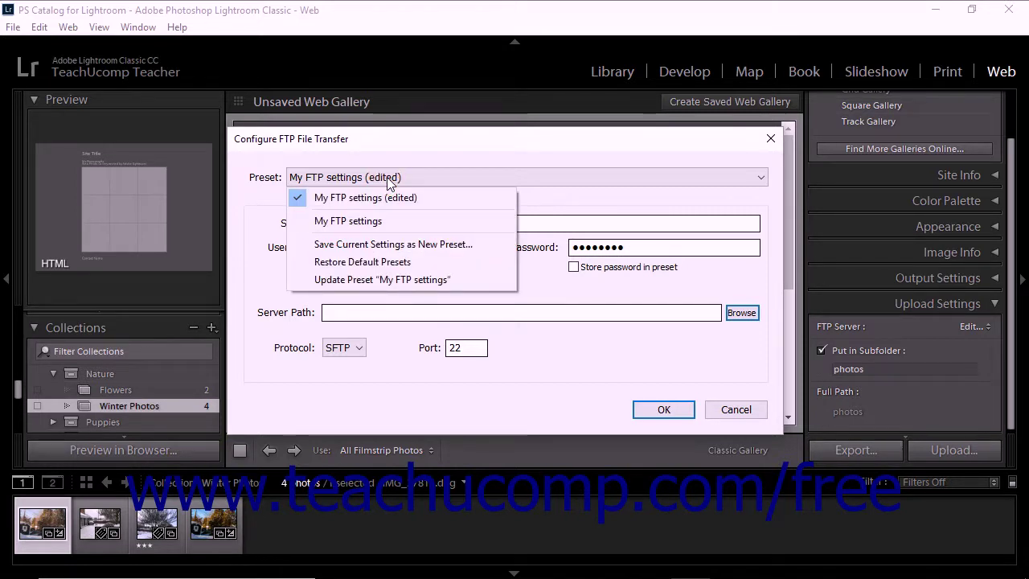
- Save the current SFTP settings as a new preset named 'New FTP Preset'
{"action": "left_click", "coordinate": [382, 244]}
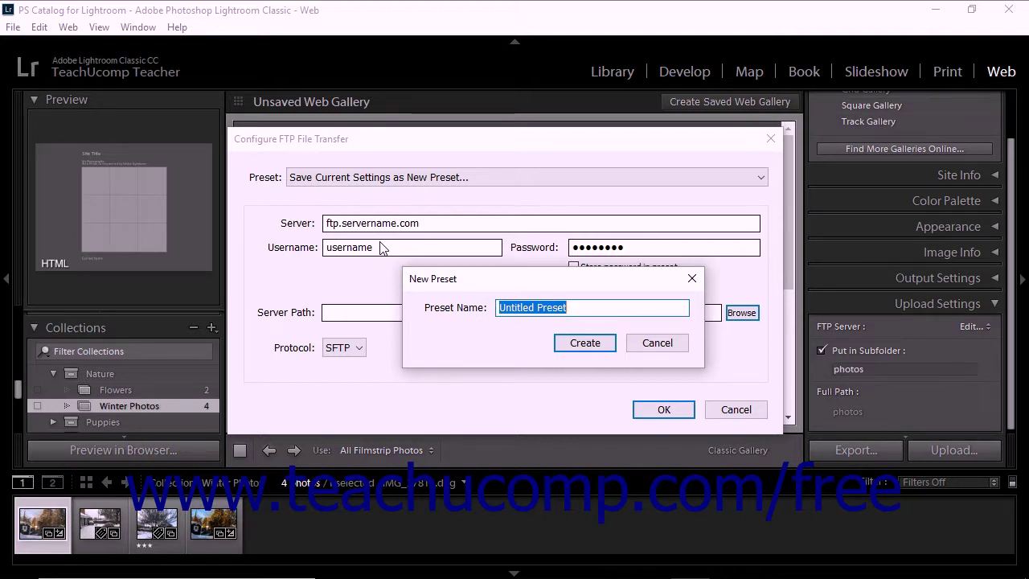
{"action": "type", "text": "New FTP Preset"}
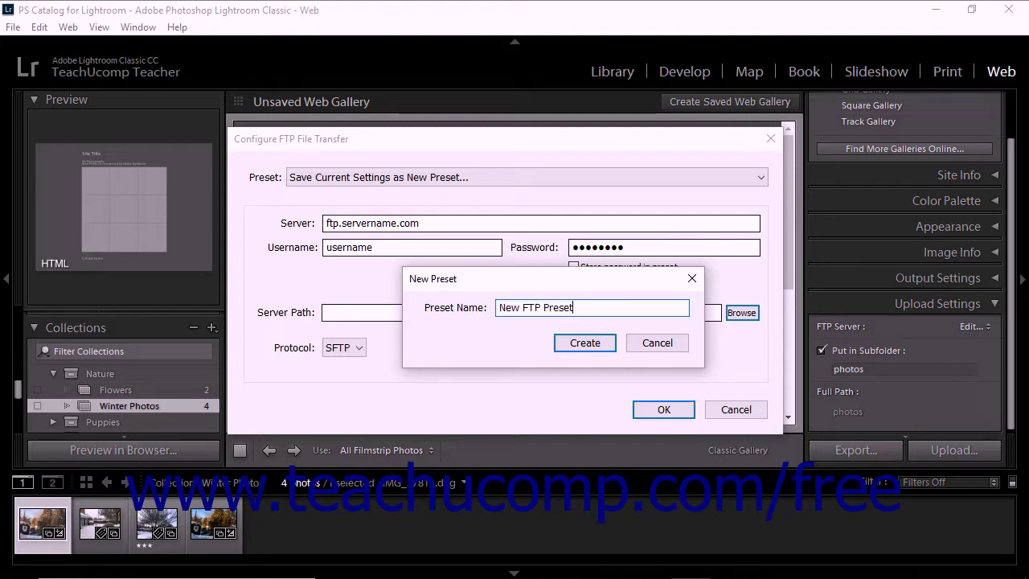
{"action": "left_click", "coordinate": [585, 343]}
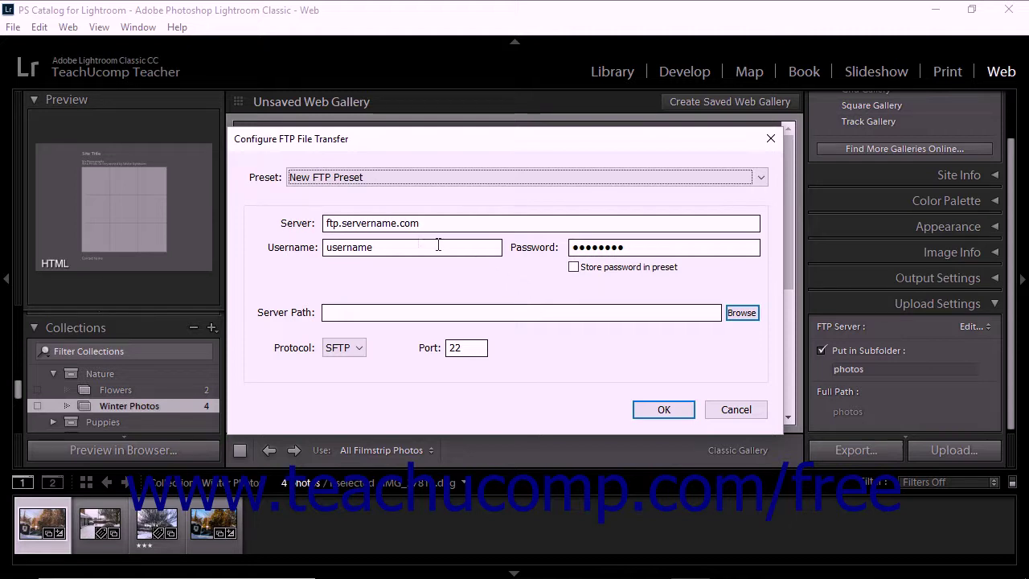
- Load New FTP Preset, switch its protocol to FTP on port 21, and update the preset
{"action": "left_click", "coordinate": [400, 170]}
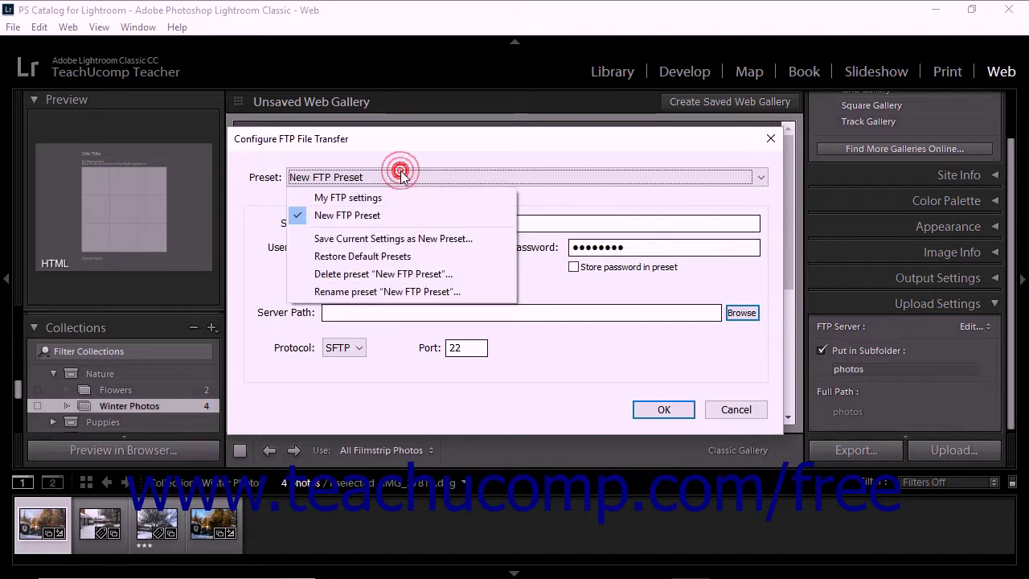
{"action": "left_click", "coordinate": [382, 217]}
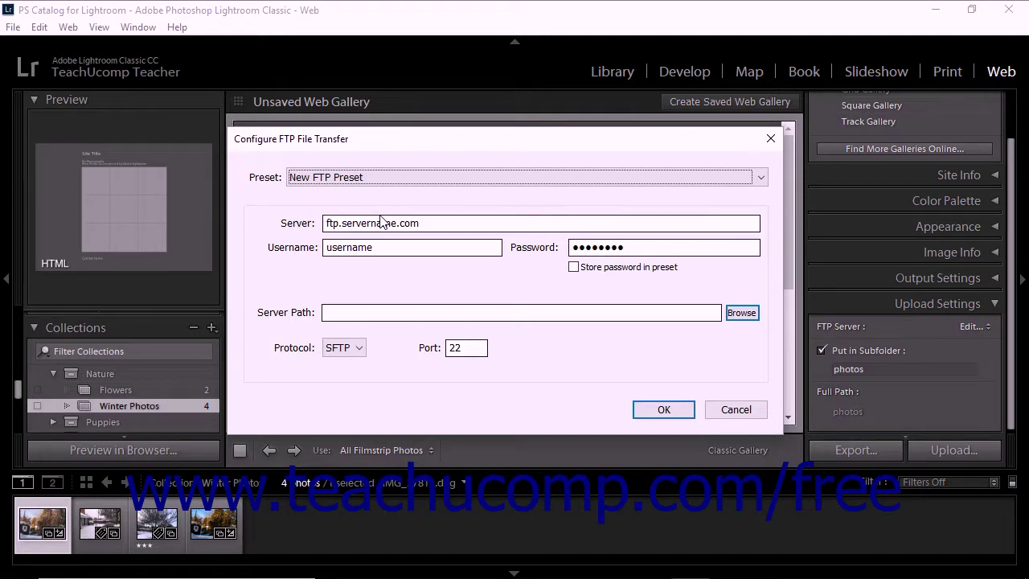
{"action": "left_click", "coordinate": [352, 348]}
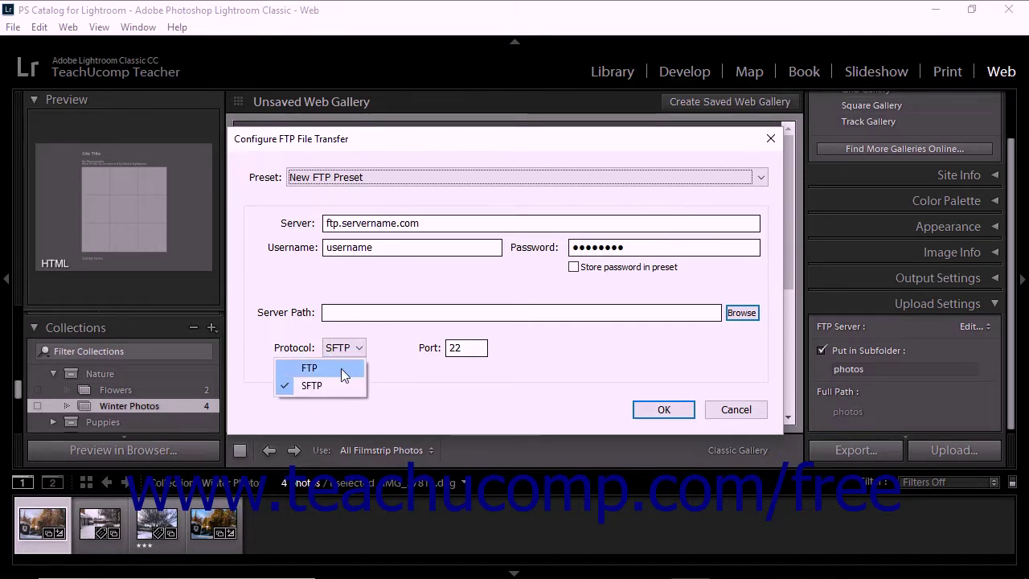
{"action": "left_click", "coordinate": [341, 368]}
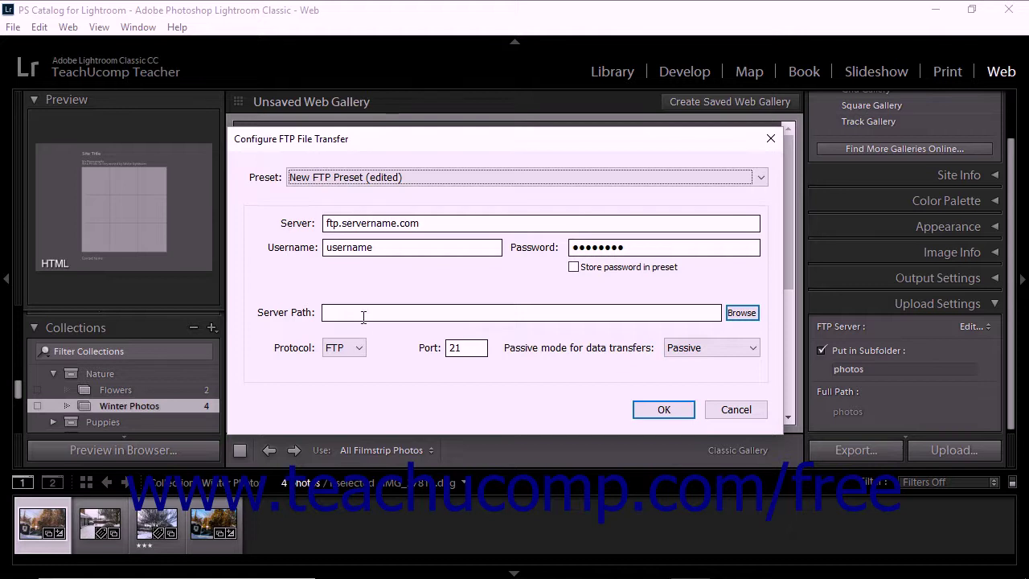
{"action": "left_click", "coordinate": [381, 180]}
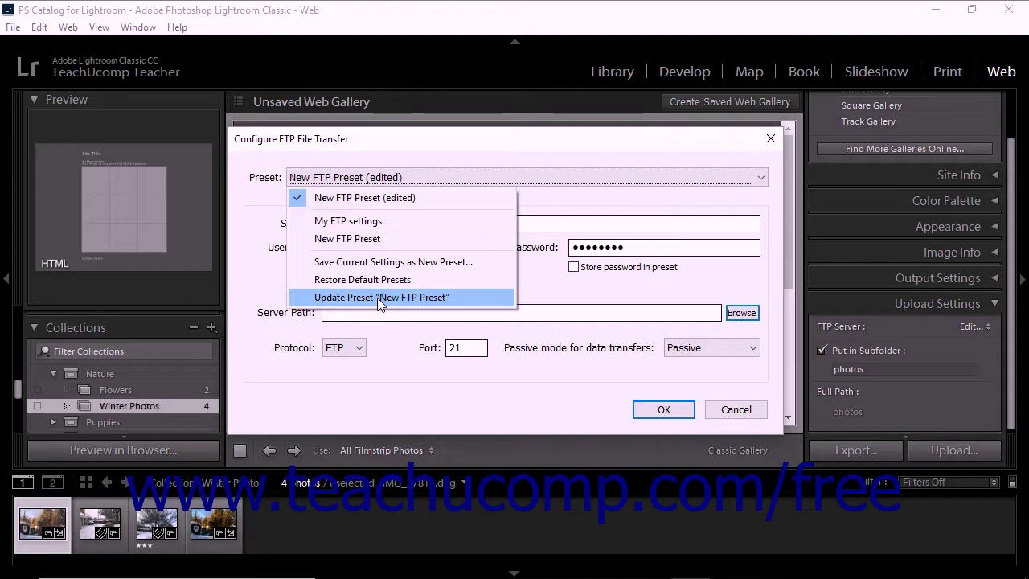
{"action": "left_click", "coordinate": [377, 297]}
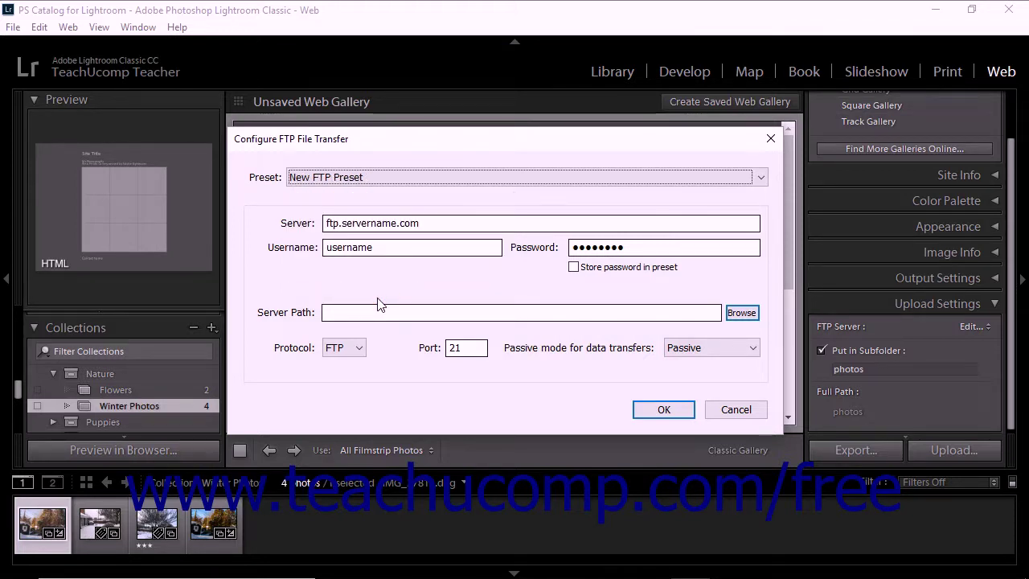
- Rename 'New FTP Preset' to 'My New FTP Preset' by adding My before the name
{"action": "left_click", "coordinate": [378, 177]}
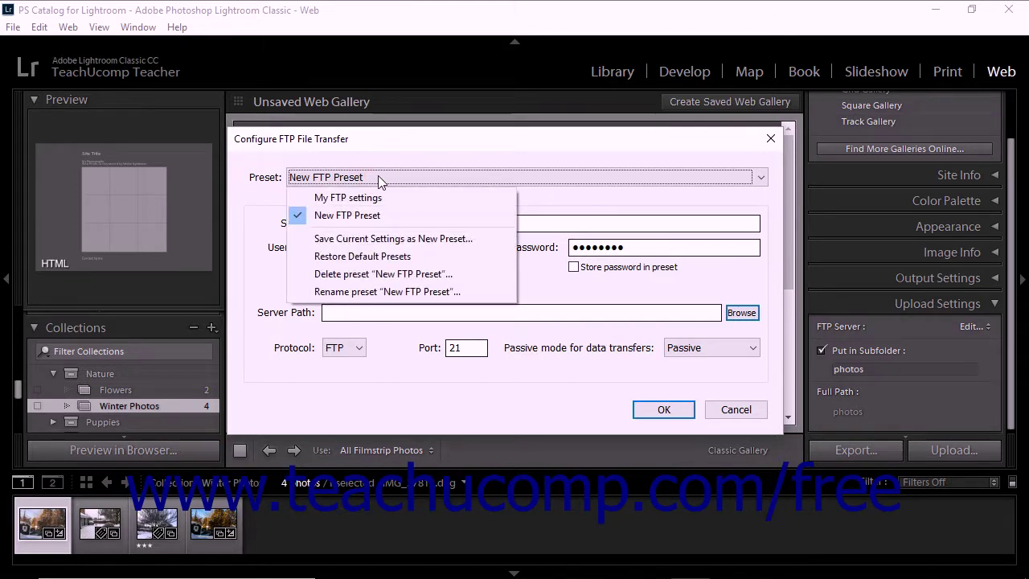
{"action": "left_click", "coordinate": [376, 292]}
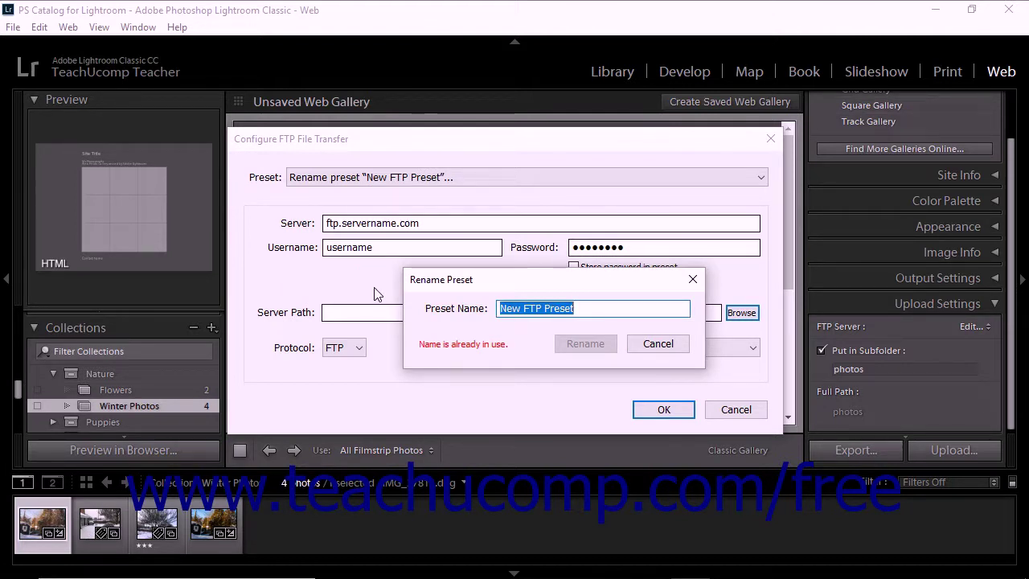
{"action": "left_click", "coordinate": [499, 308]}
{"action": "type", "text": "My"}
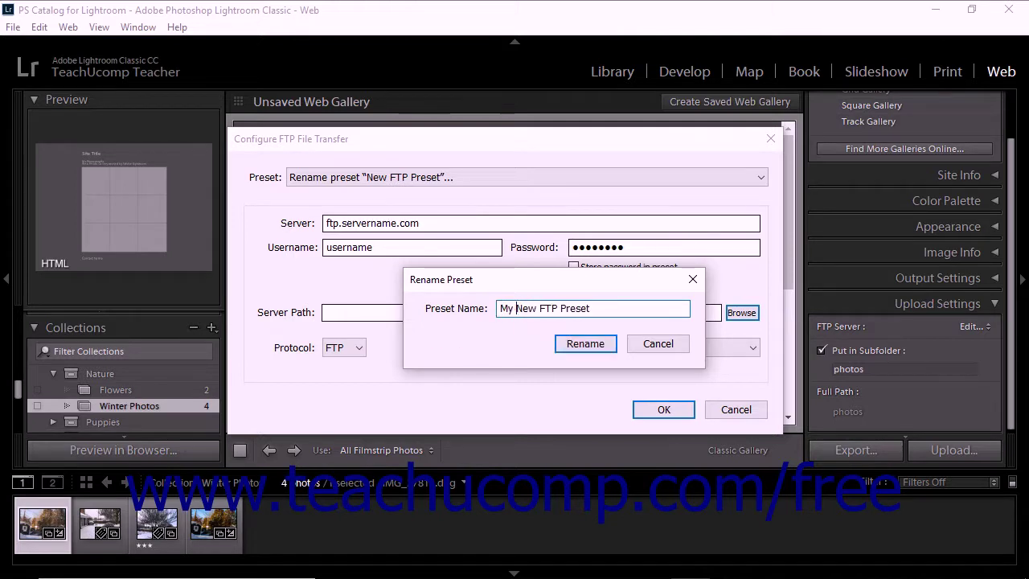
{"action": "left_click", "coordinate": [568, 344]}
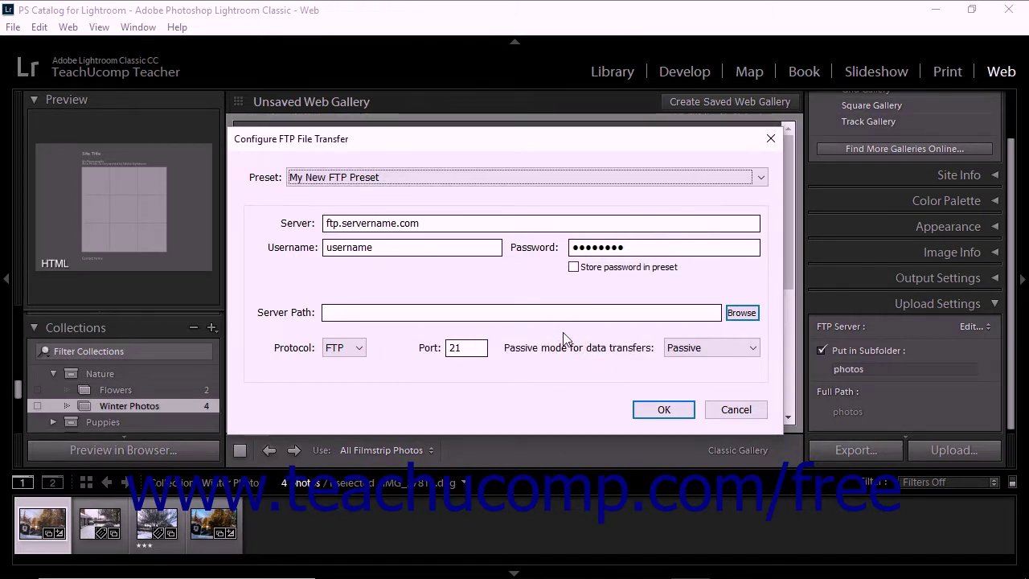
- Delete the 'My New FTP Preset' preset and confirm, leaving the settings as Custom
{"action": "left_click", "coordinate": [443, 179]}
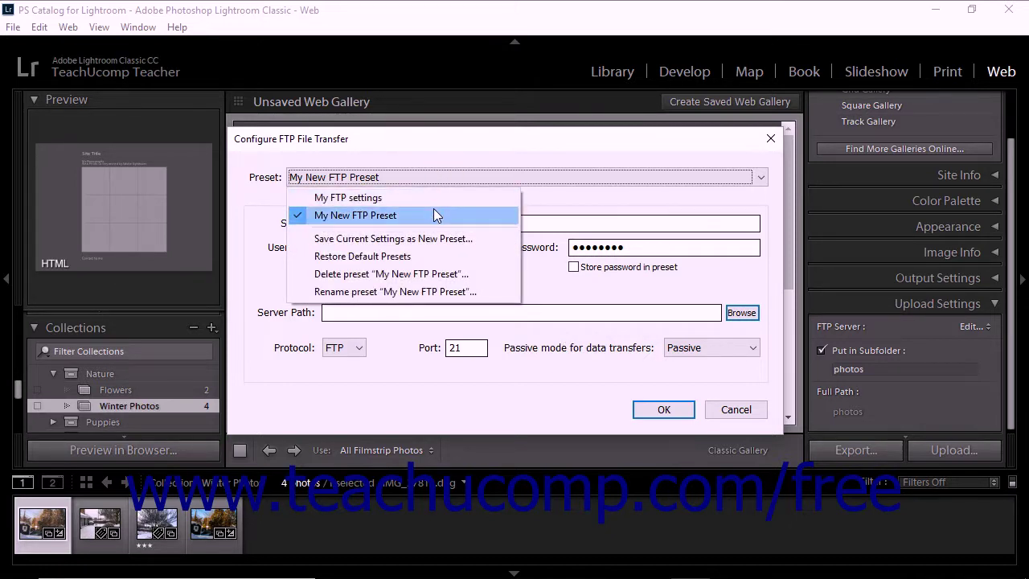
{"action": "left_click", "coordinate": [411, 277]}
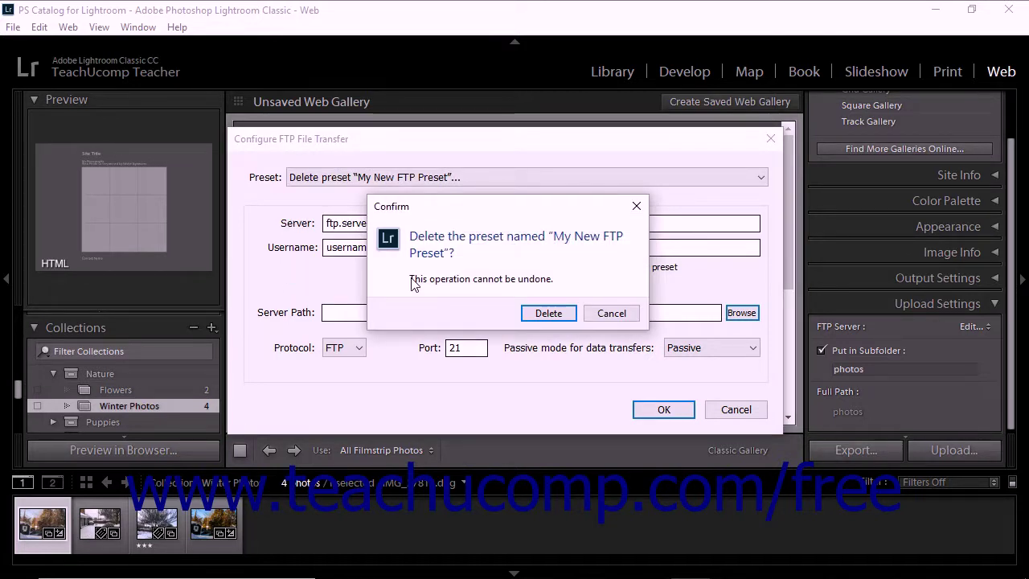
{"action": "left_click", "coordinate": [539, 311]}
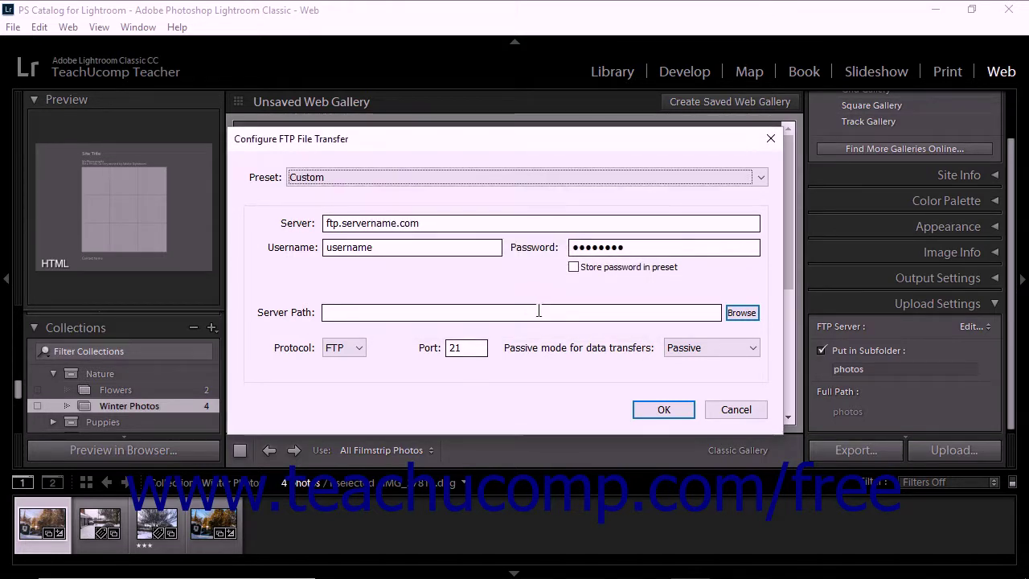
- Dismiss the preset list and accept the FTP transfer settings with OK
{"action": "left_click", "coordinate": [378, 182]}
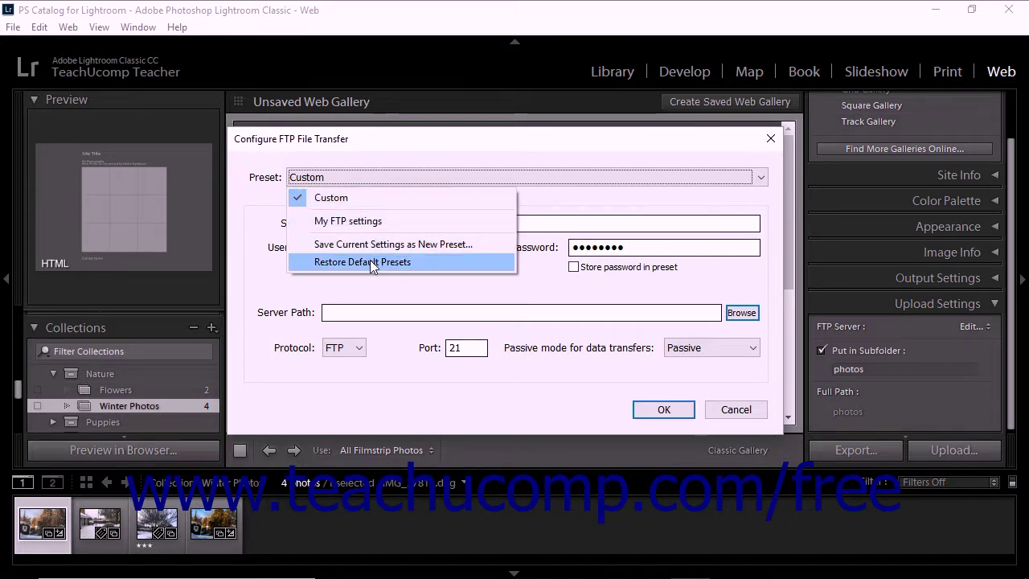
{"action": "key", "text": "Escape"}
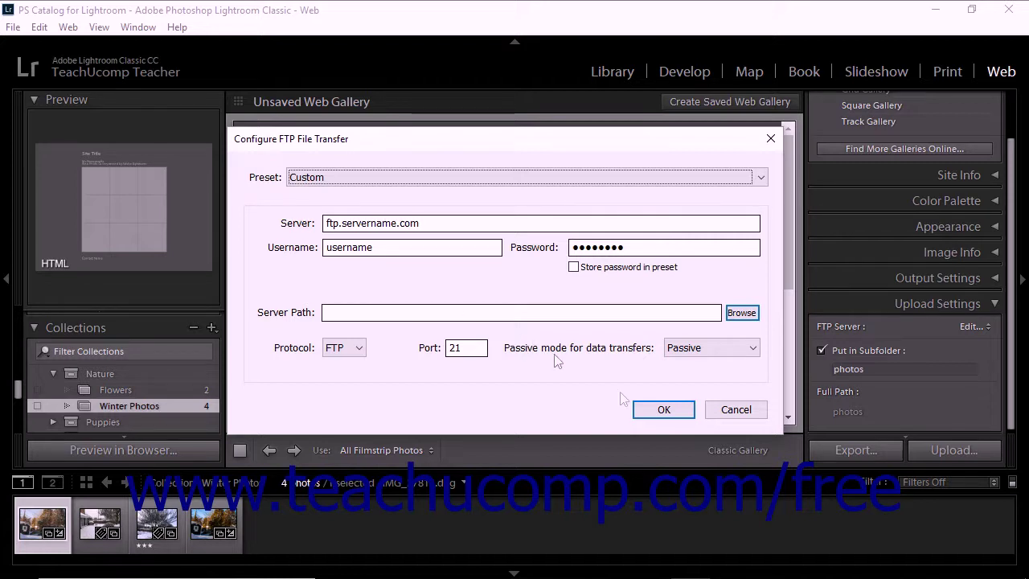
{"action": "left_click", "coordinate": [661, 411]}
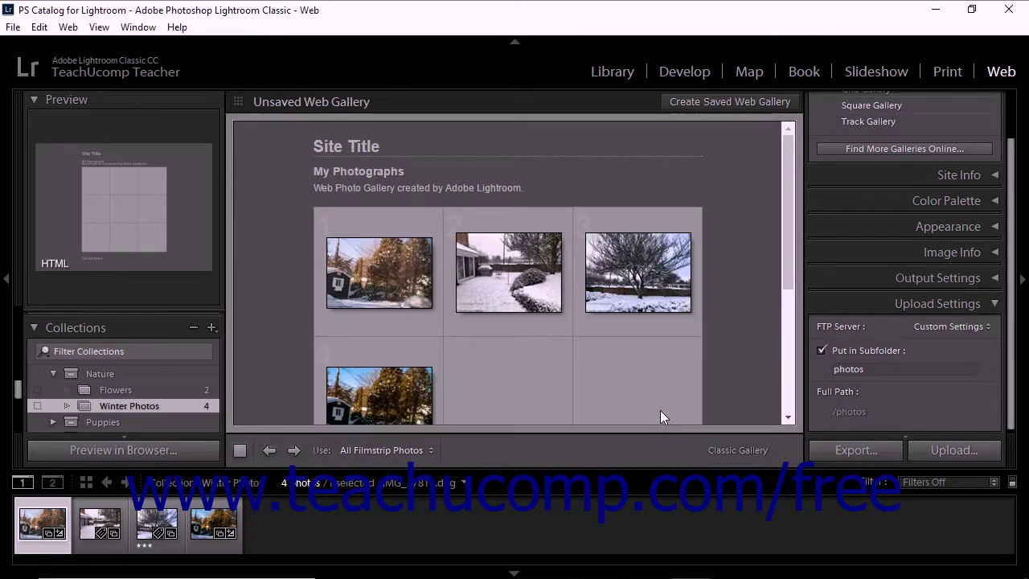
- Select My FTP settings as the FTP Server and extend the subfolder from photos to photos/newgallery
{"action": "left_click", "coordinate": [938, 319]}
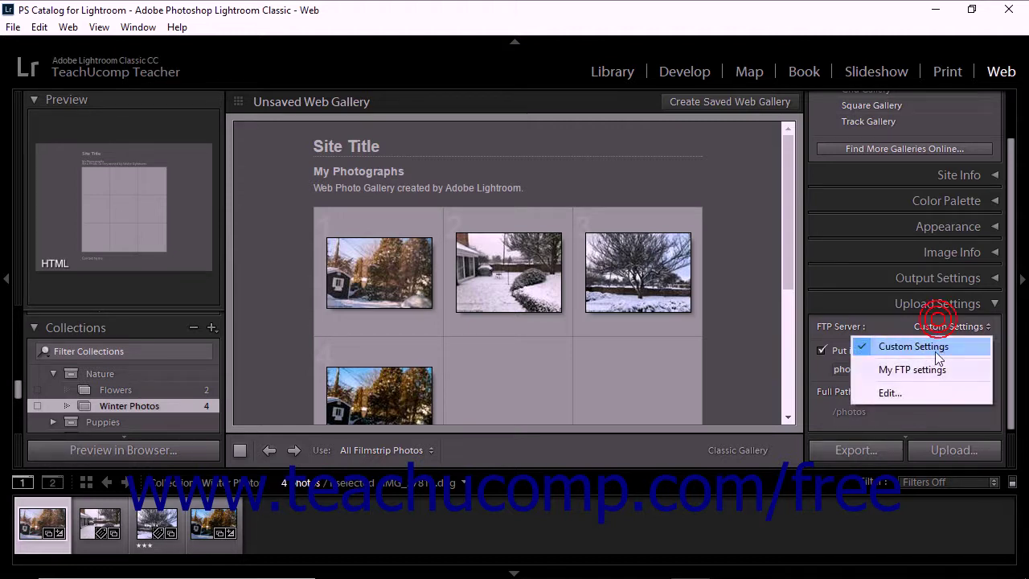
{"action": "left_click", "coordinate": [916, 369]}
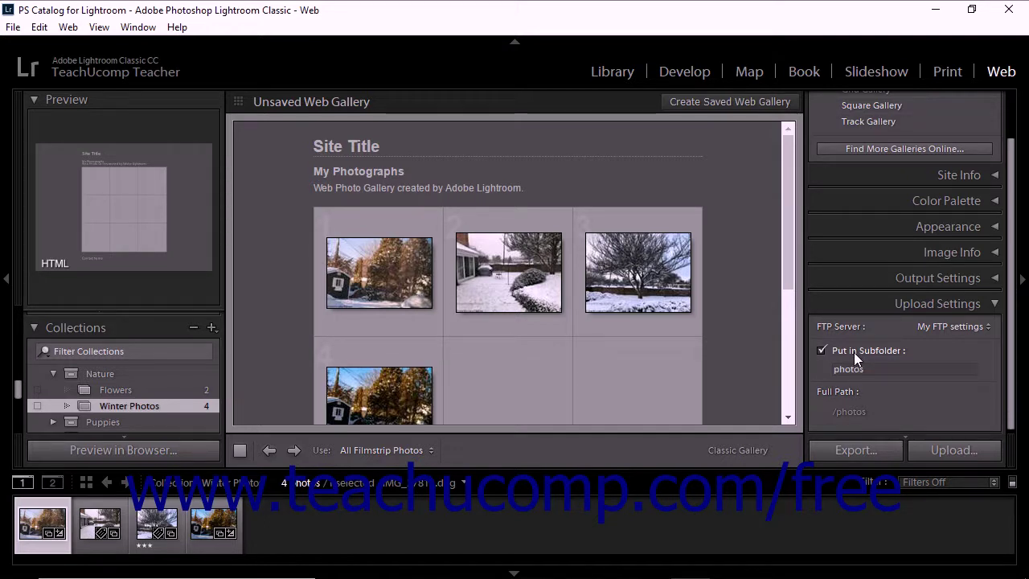
{"action": "left_click", "coordinate": [868, 368]}
{"action": "double_click", "coordinate": [871, 368]}
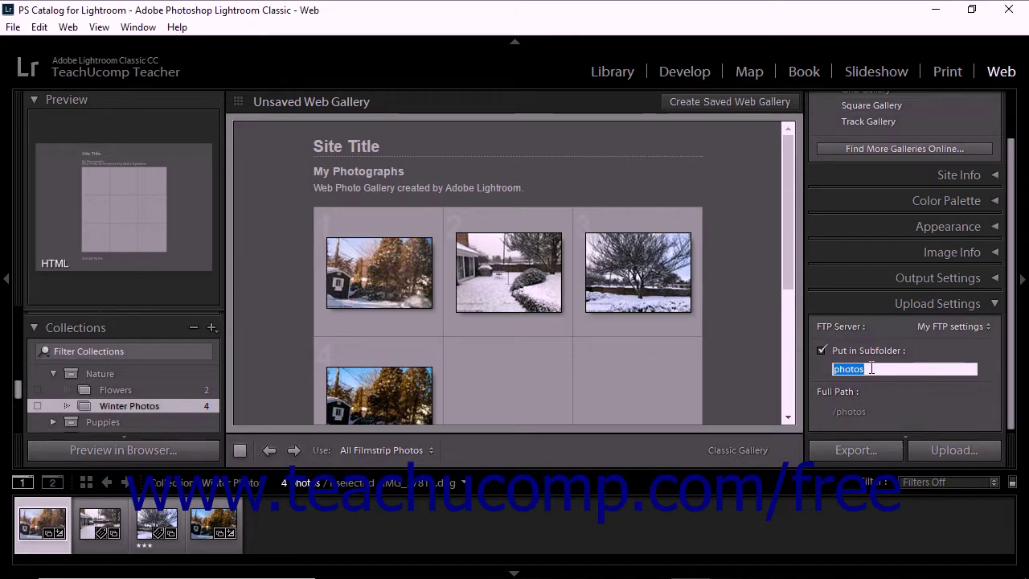
{"action": "left_click", "coordinate": [881, 368]}
{"action": "type", "text": "/newgallery"}
{"action": "left_click", "coordinate": [926, 347]}
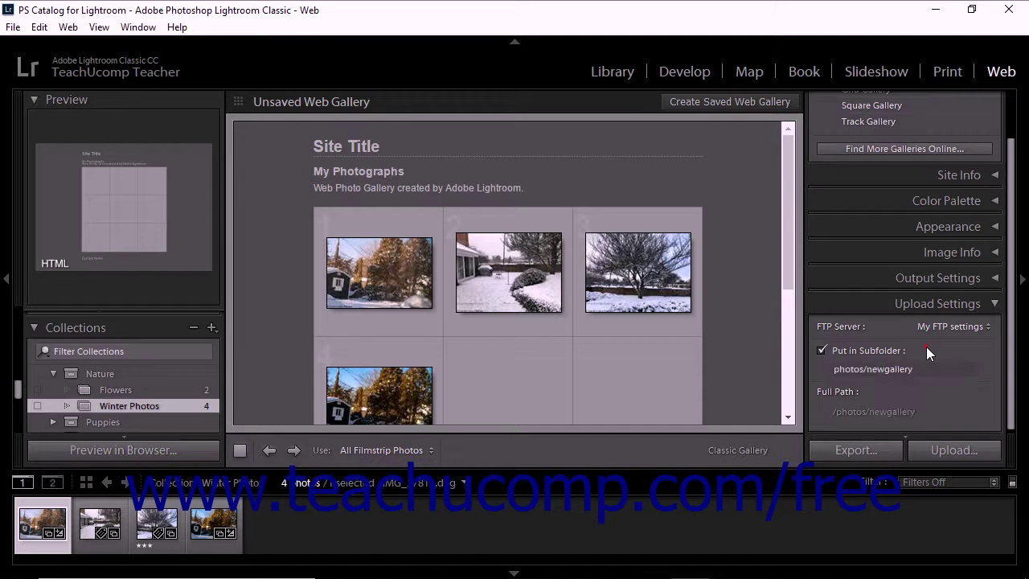